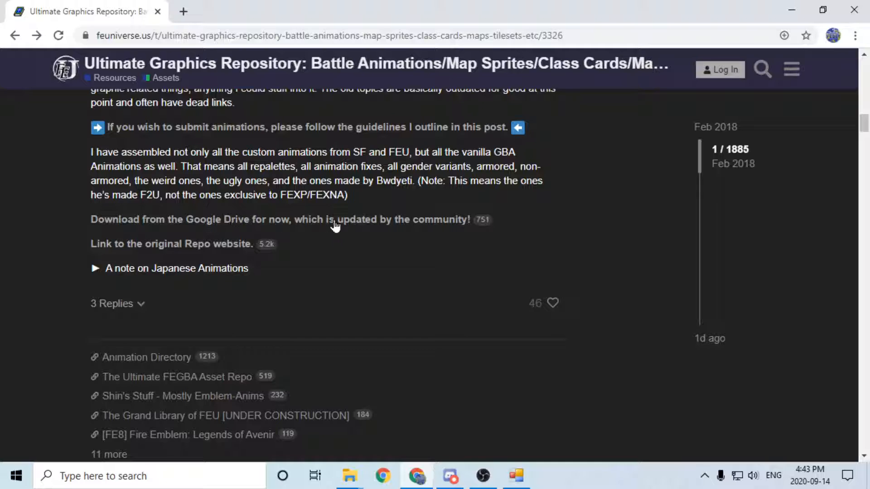
Follow the forum's community Google Drive link and open Graphics > Tilesets > The Western Isles Extended, showing its files as a list.
{"action": "left_click", "coordinate": [343, 221]}
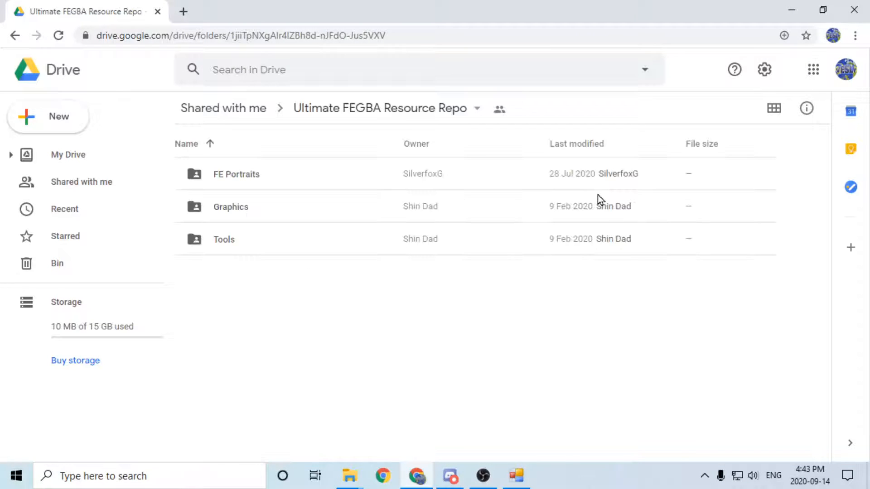
{"action": "double_click", "coordinate": [233, 207]}
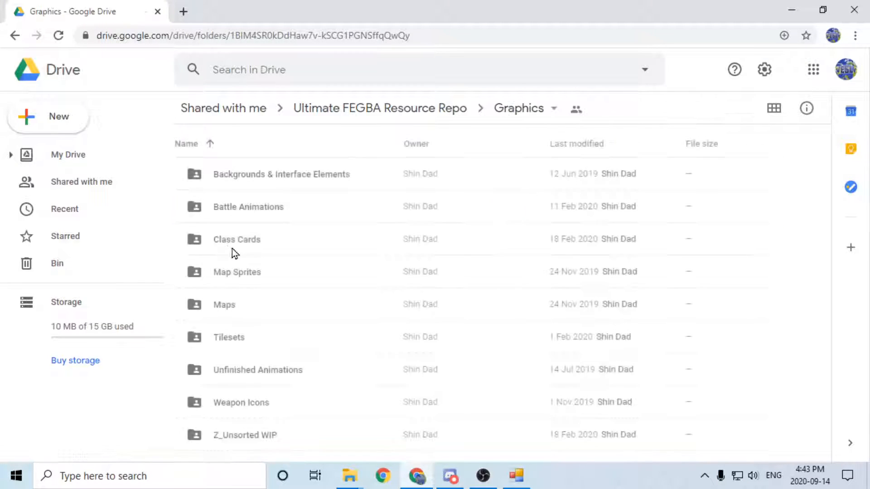
{"action": "double_click", "coordinate": [234, 341]}
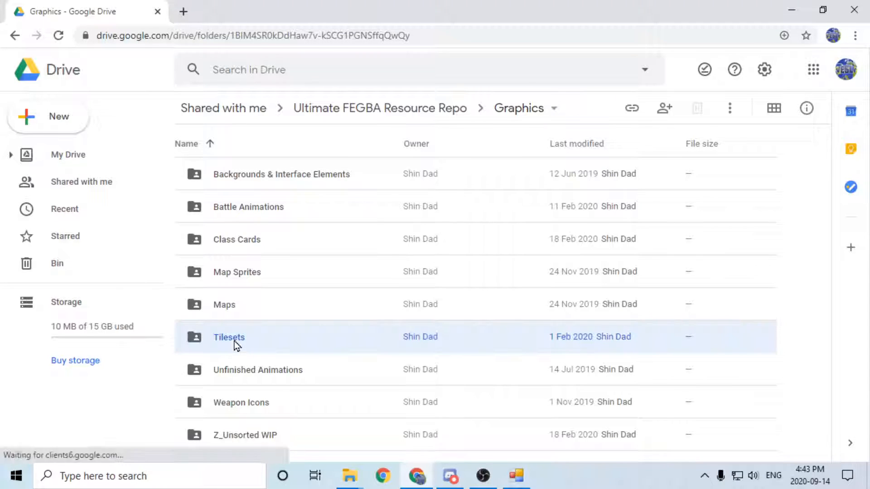
{"action": "left_click", "coordinate": [773, 108]}
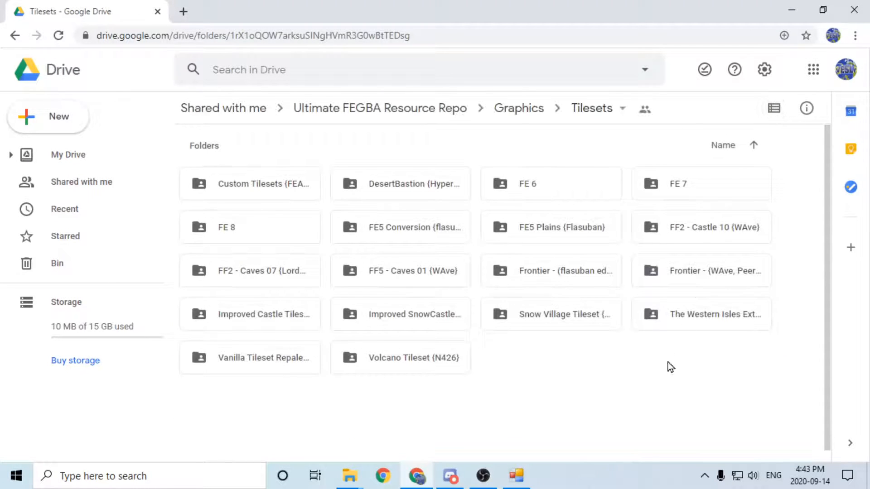
{"action": "double_click", "coordinate": [686, 323]}
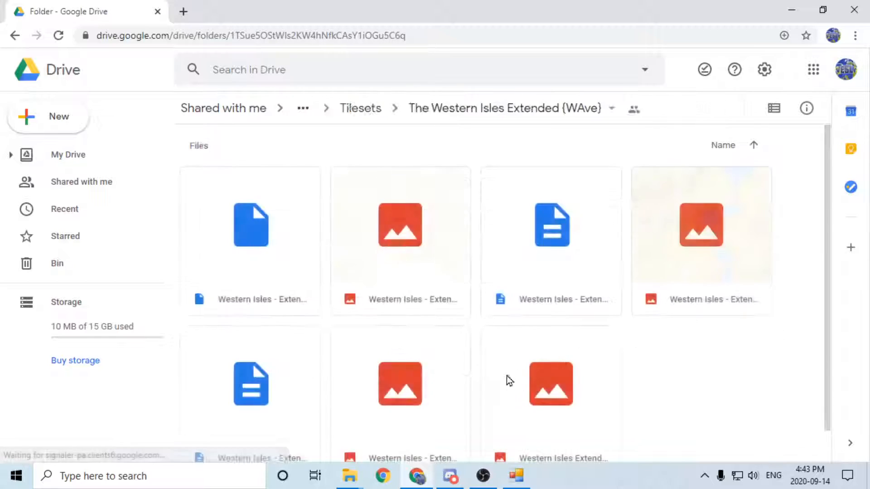
{"action": "left_click", "coordinate": [774, 109]}
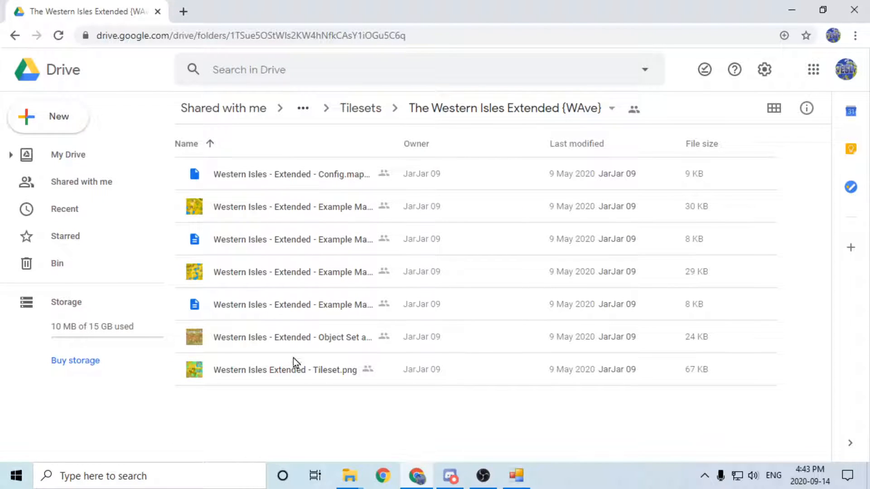
Download the Western Isles - Extended Config.mapchip_config file and the Object Set and Palette PNG.
{"action": "left_click", "coordinate": [331, 178]}
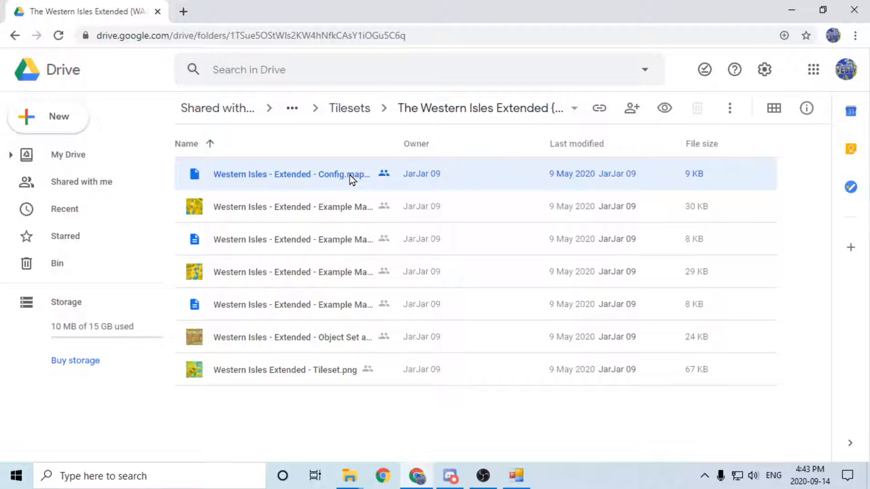
{"action": "right_click", "coordinate": [349, 175]}
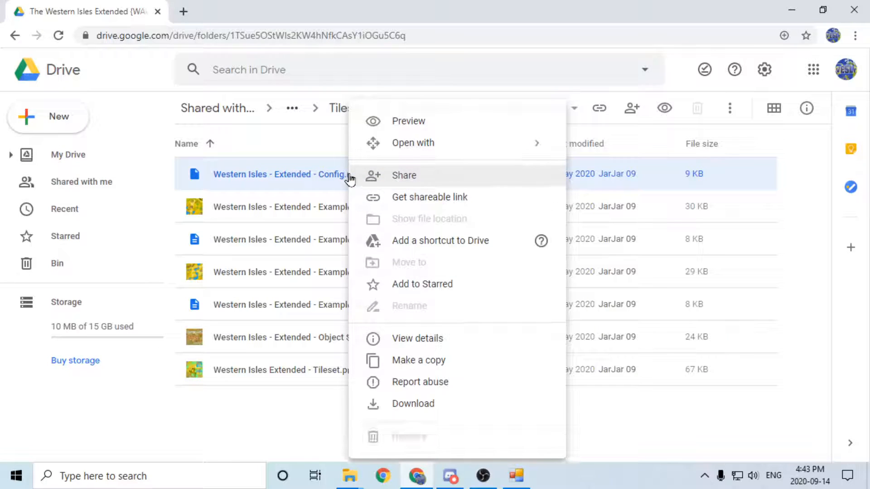
{"action": "left_click", "coordinate": [409, 404]}
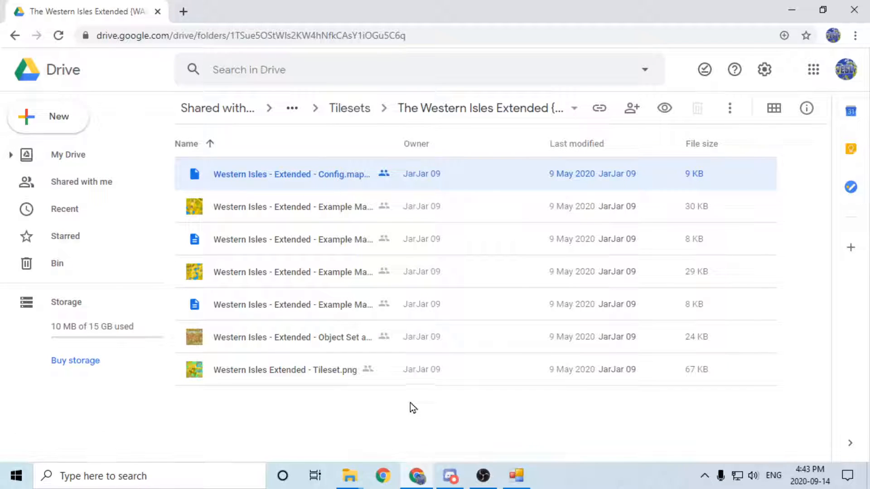
{"action": "left_click", "coordinate": [336, 339]}
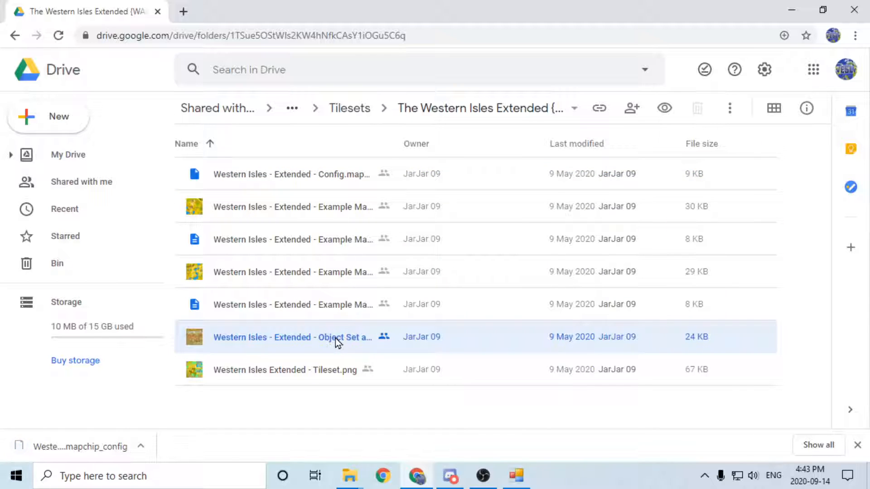
{"action": "right_click", "coordinate": [335, 339]}
{"action": "left_click", "coordinate": [384, 374]}
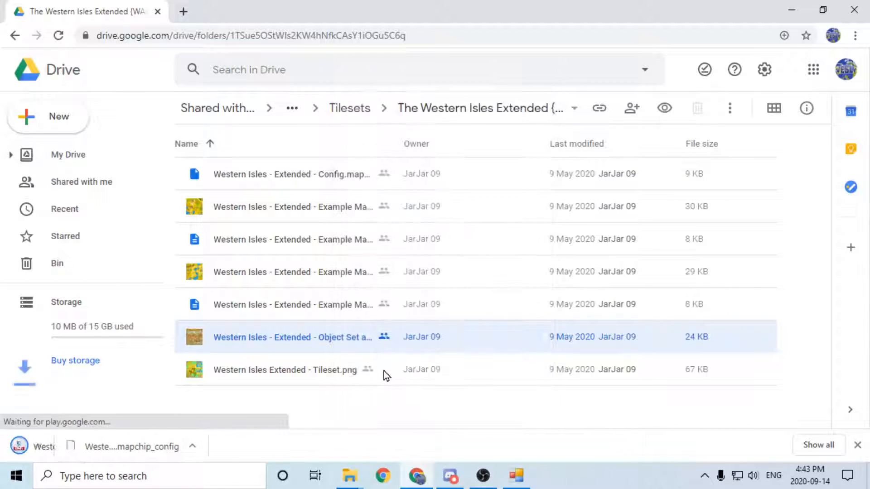
Preview the Western Isles Extended Tileset.png and Example Map 01.png images.
{"action": "double_click", "coordinate": [284, 371]}
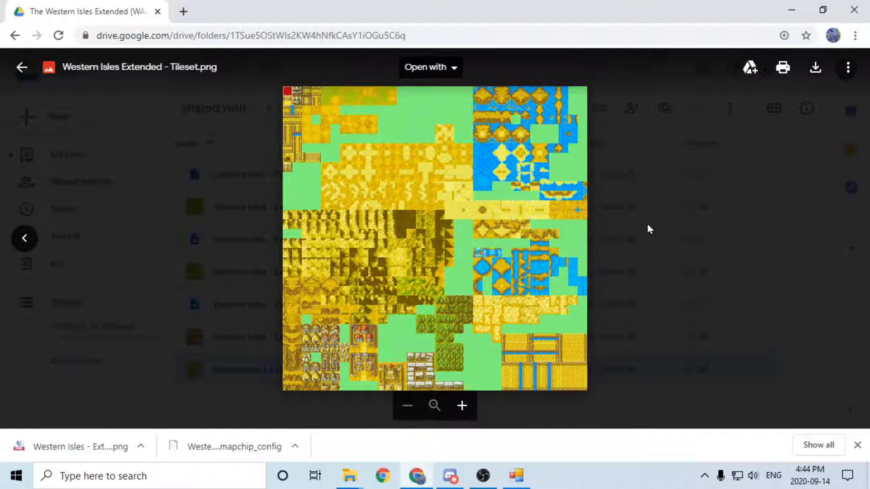
{"action": "left_click", "coordinate": [614, 302]}
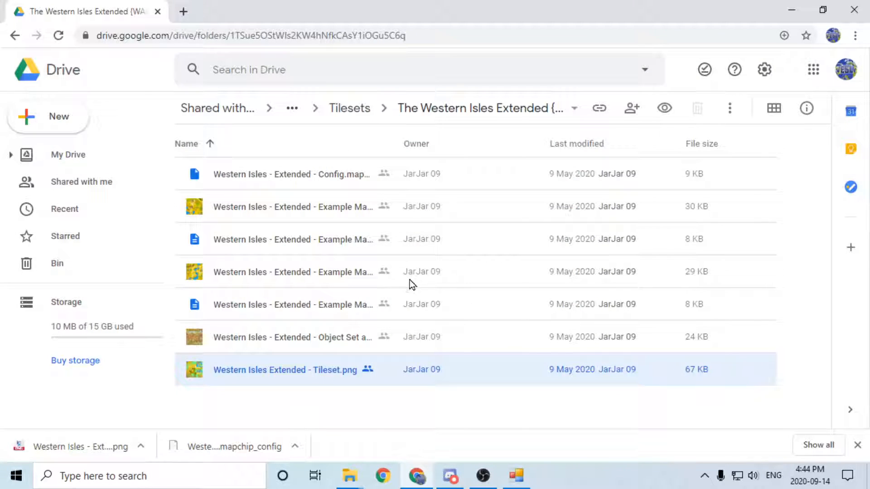
{"action": "double_click", "coordinate": [309, 208]}
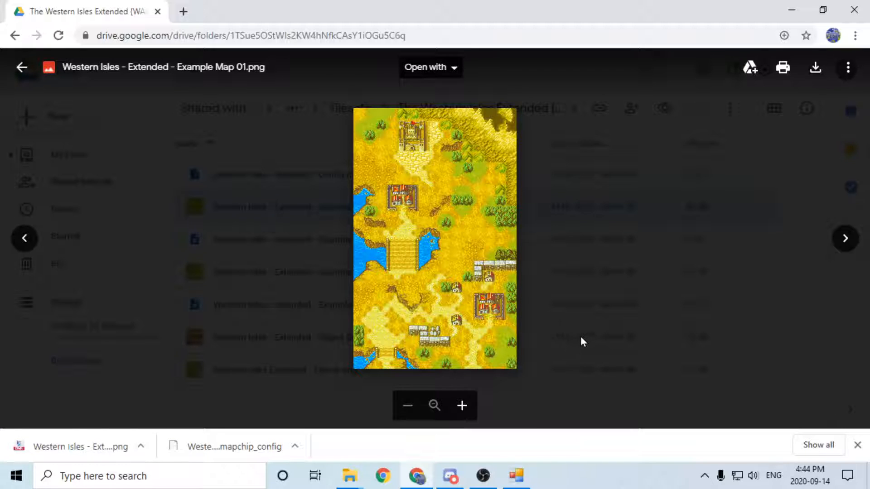
{"action": "left_click", "coordinate": [607, 290]}
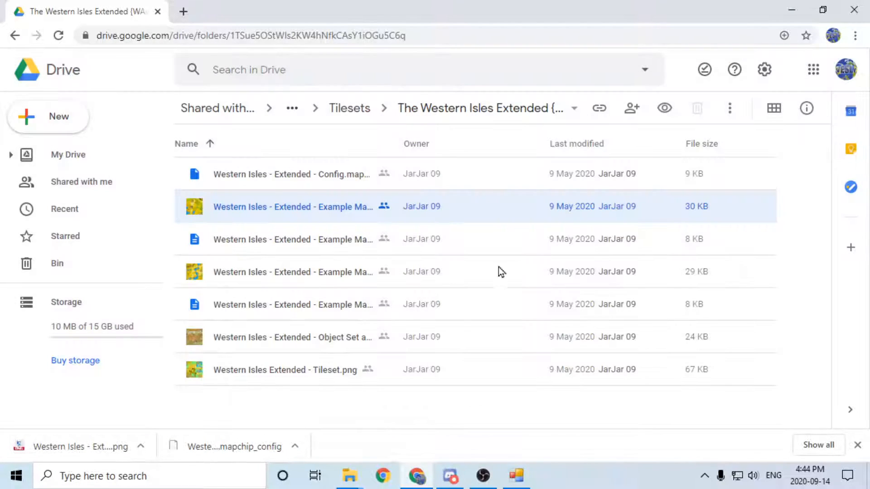
Download the Western Isles - Extended - Example Map 01.tmx file.
{"action": "left_click", "coordinate": [334, 240]}
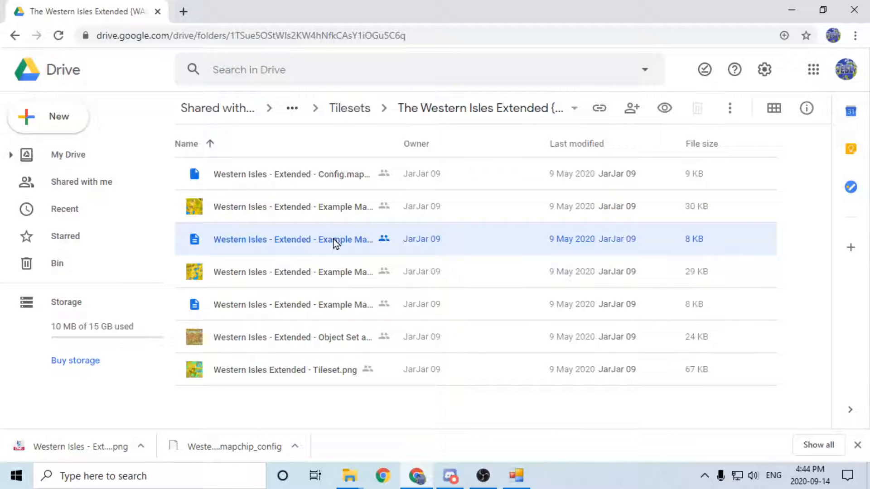
{"action": "right_click", "coordinate": [333, 240]}
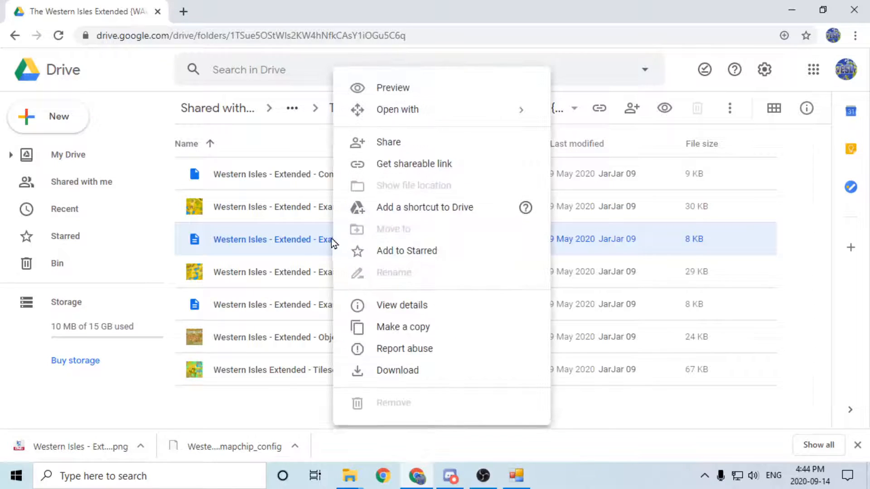
{"action": "left_click", "coordinate": [415, 375]}
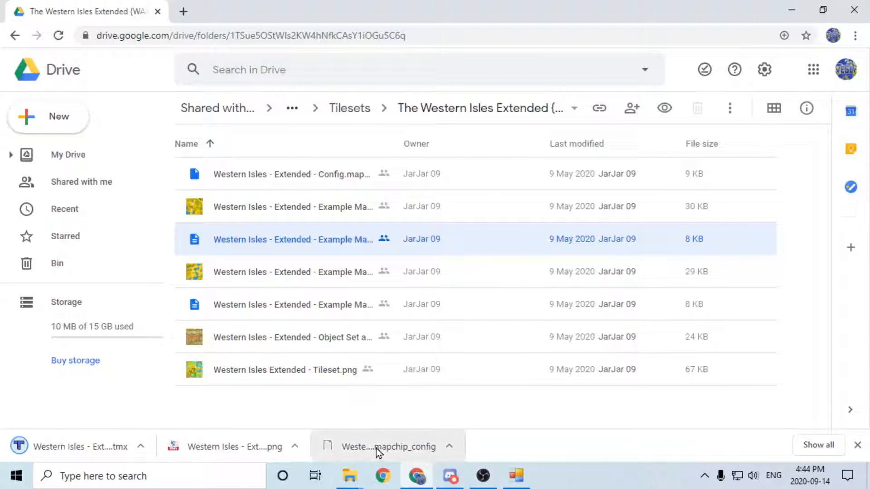
Transfer the three downloaded Western Isles files from the Downloads folder into the My Hack folder.
{"action": "right_click", "coordinate": [376, 452]}
{"action": "left_click", "coordinate": [412, 412]}
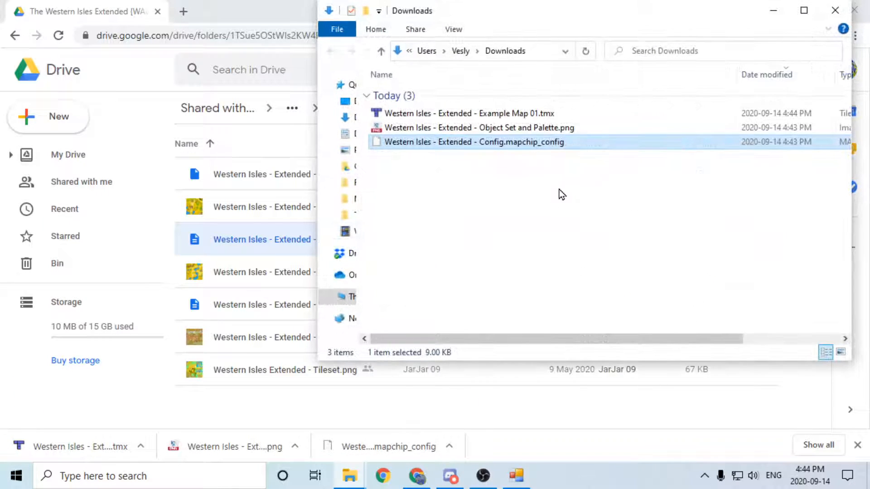
{"action": "left_click_drag", "start_coordinate": [555, 270], "coordinate": [531, 108]}
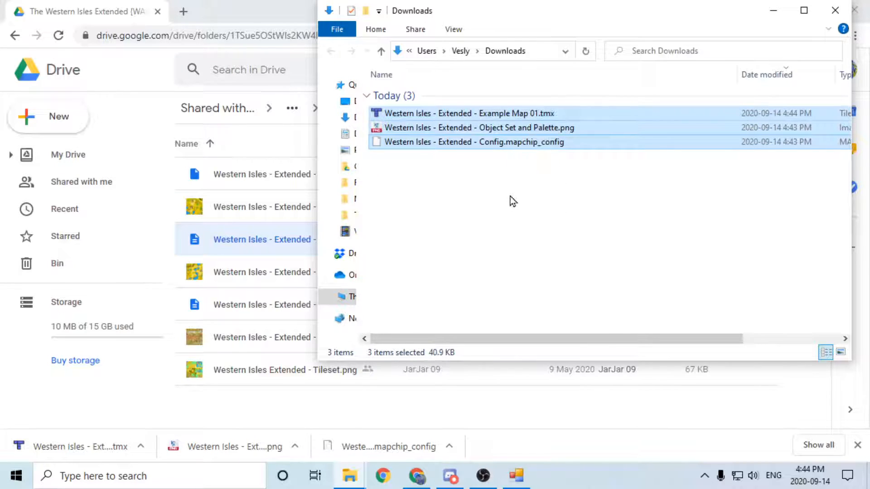
{"action": "left_click", "coordinate": [834, 10]}
{"action": "mouse_move", "coordinate": [352, 484]}
{"action": "left_click", "coordinate": [305, 425]}
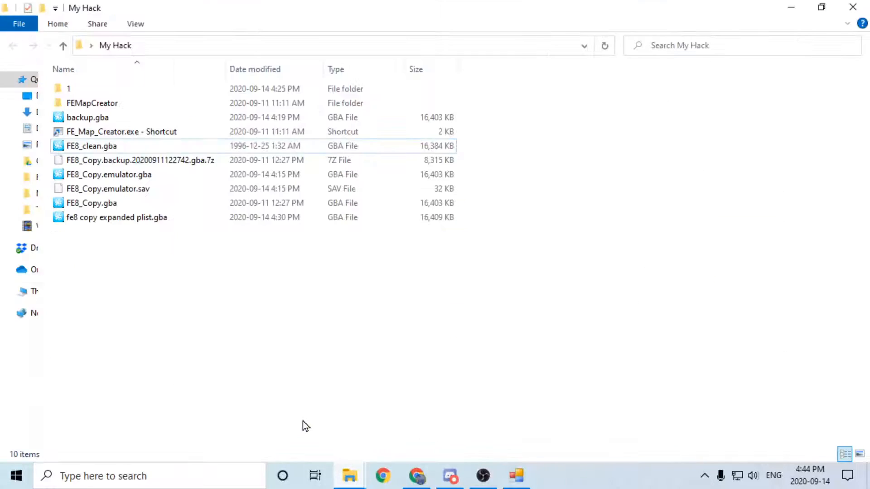
{"action": "key", "text": "ctrl+v"}
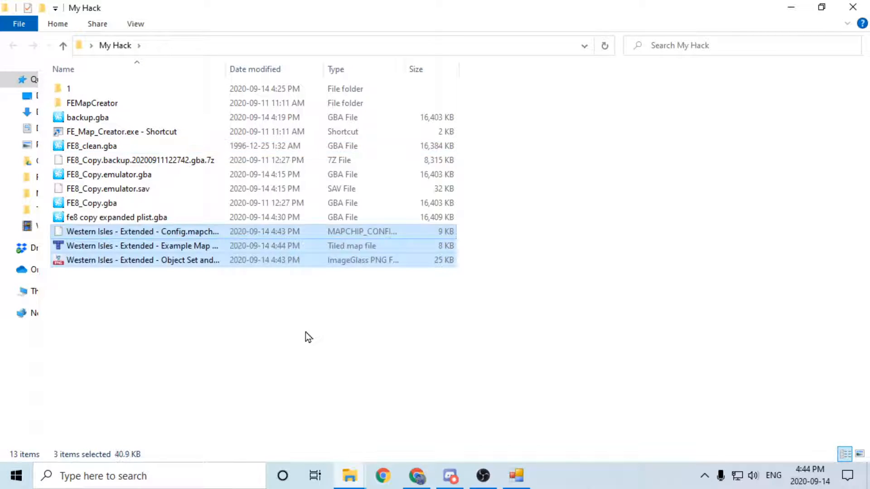
{"action": "left_click", "coordinate": [304, 333]}
Switch to FEBuilderGBA and examine the tileset choices for The Fall of Renais in the Map Editor.
{"action": "left_click", "coordinate": [516, 483]}
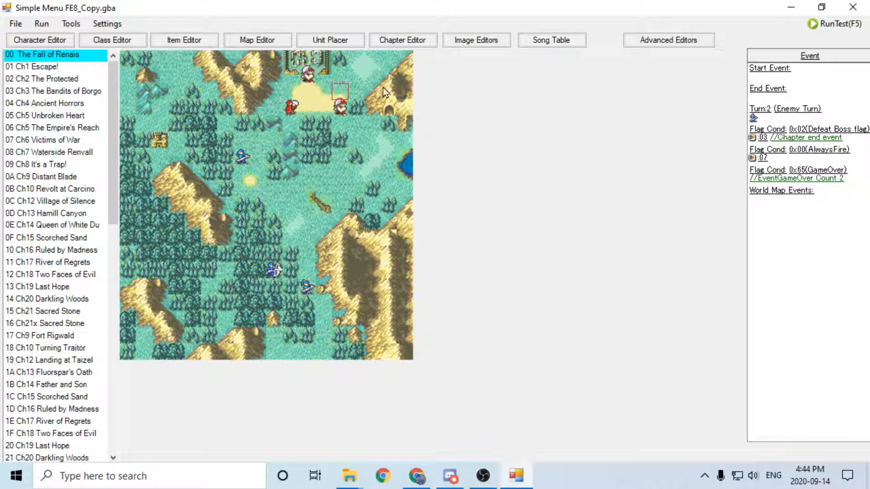
{"action": "left_click", "coordinate": [391, 41]}
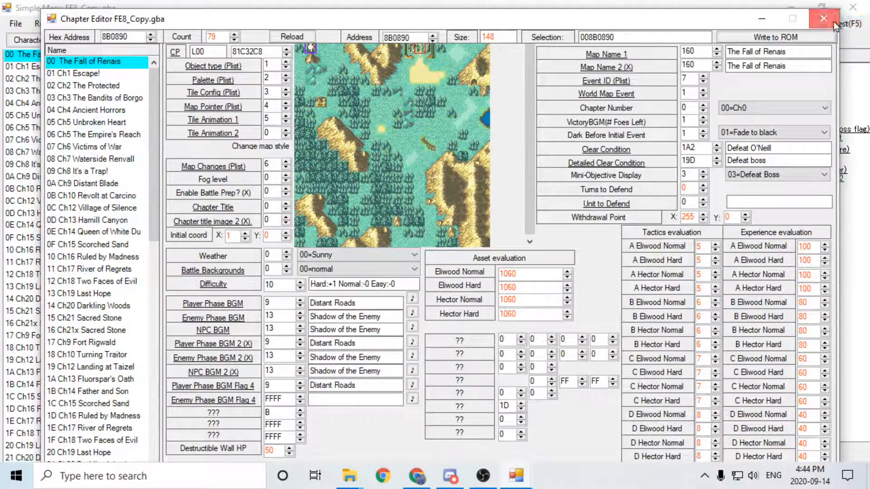
{"action": "left_click", "coordinate": [823, 19]}
{"action": "left_click", "coordinate": [273, 41]}
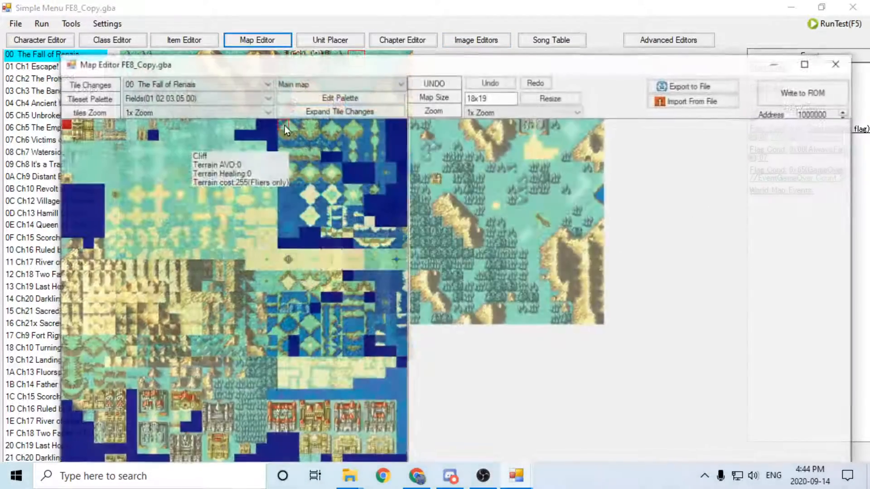
{"action": "left_click", "coordinate": [208, 98]}
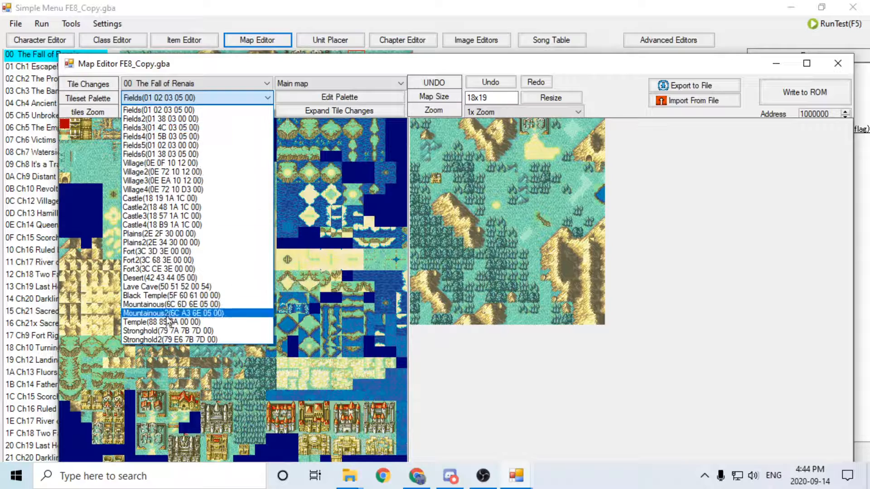
{"action": "left_click", "coordinate": [838, 69]}
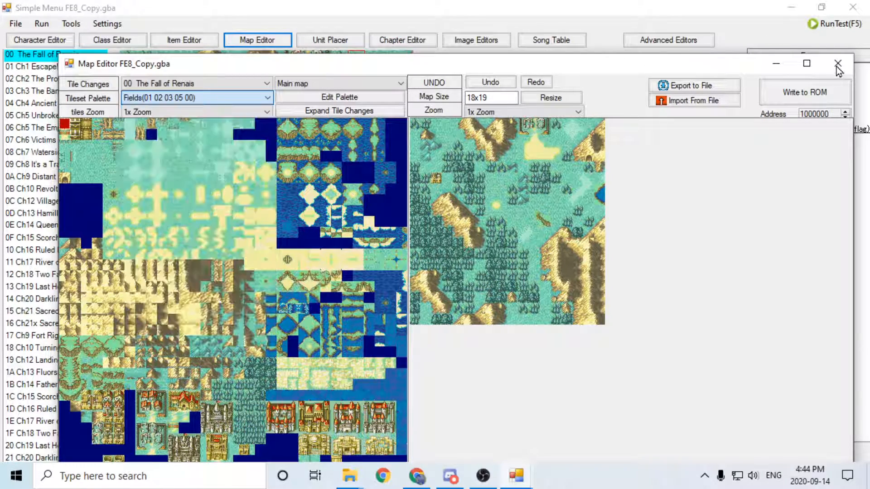
{"action": "left_click", "coordinate": [836, 66]}
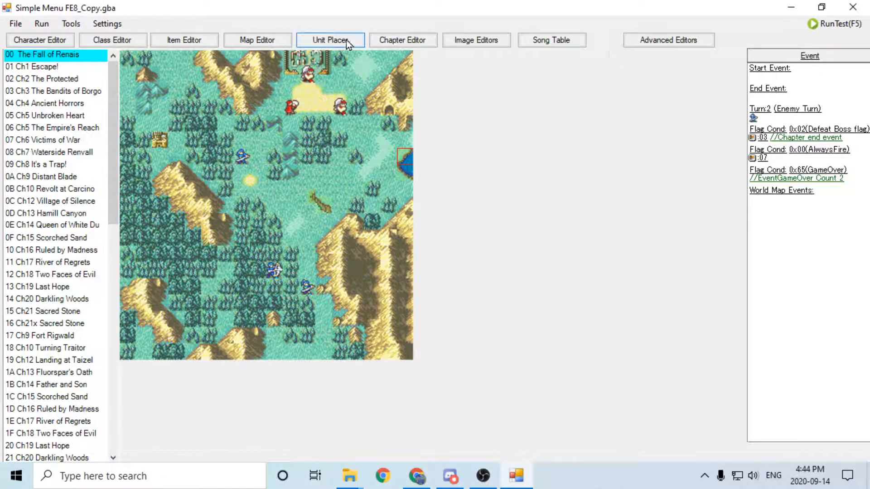
Open the map style PLIST assignment for The Fall of Renais from the Chapter Editor and split the PLIST.
{"action": "left_click", "coordinate": [403, 40]}
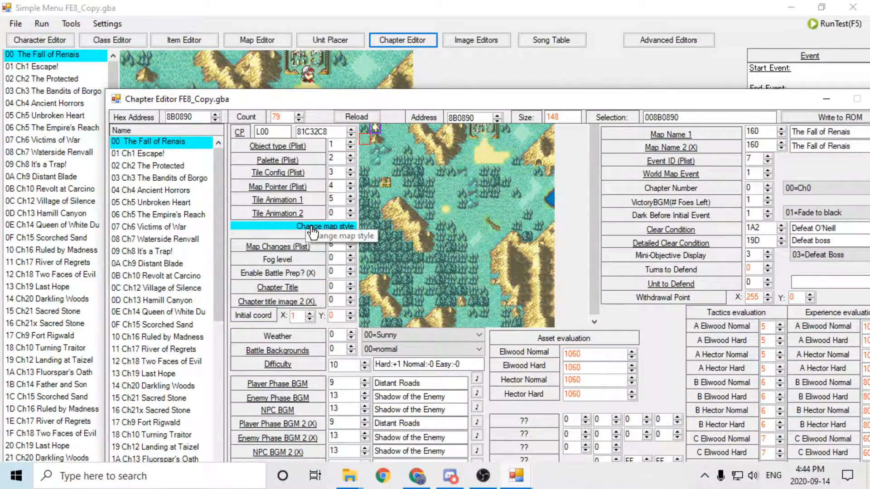
{"action": "left_click", "coordinate": [312, 231]}
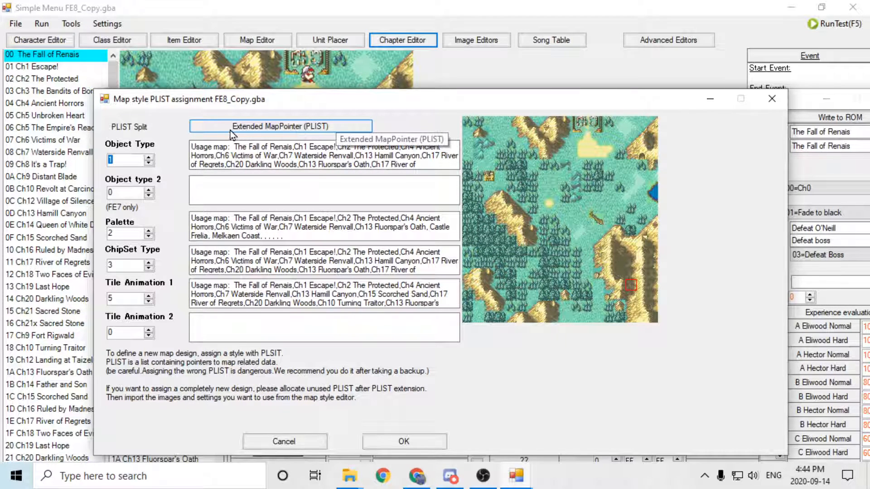
{"action": "left_click", "coordinate": [336, 128]}
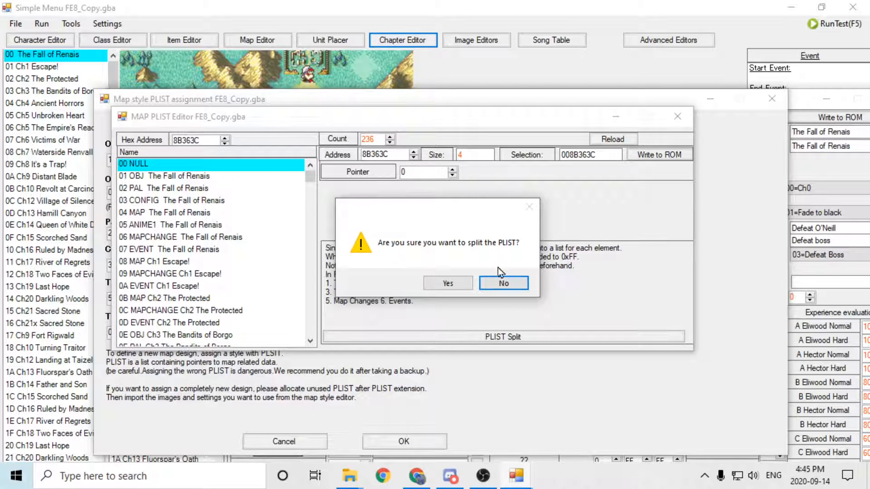
{"action": "left_click", "coordinate": [447, 284]}
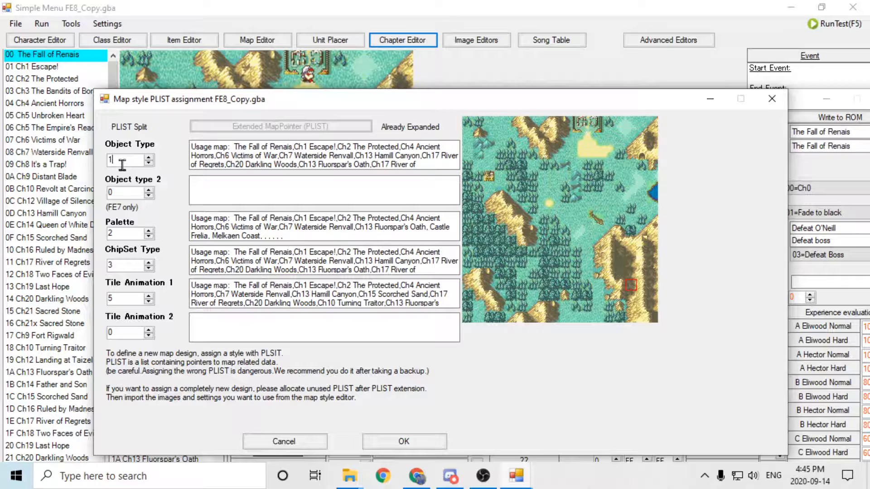
Assign unused PLISTs to The Fall of Renais: Object Type 3, Palette 4 and ChipSet Type 5.
{"action": "scroll", "coordinate": [122, 165], "scroll_direction": "up", "scroll_amount": 2}
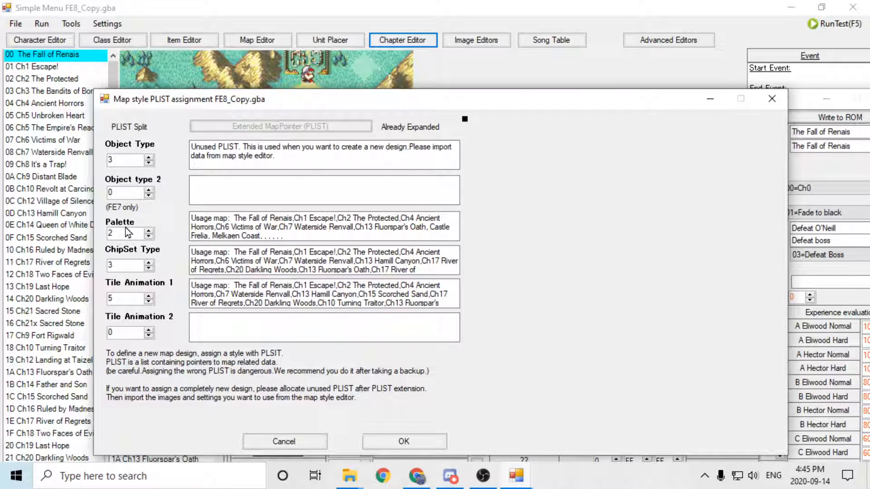
{"action": "scroll", "coordinate": [125, 231], "scroll_direction": "up", "scroll_amount": 2}
{"action": "scroll", "coordinate": [122, 264], "scroll_direction": "up", "scroll_amount": 1}
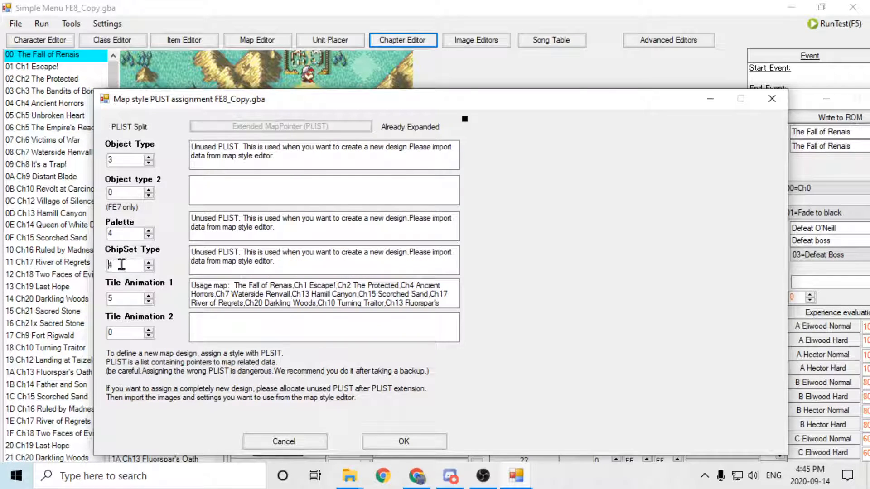
{"action": "left_click", "coordinate": [281, 254]}
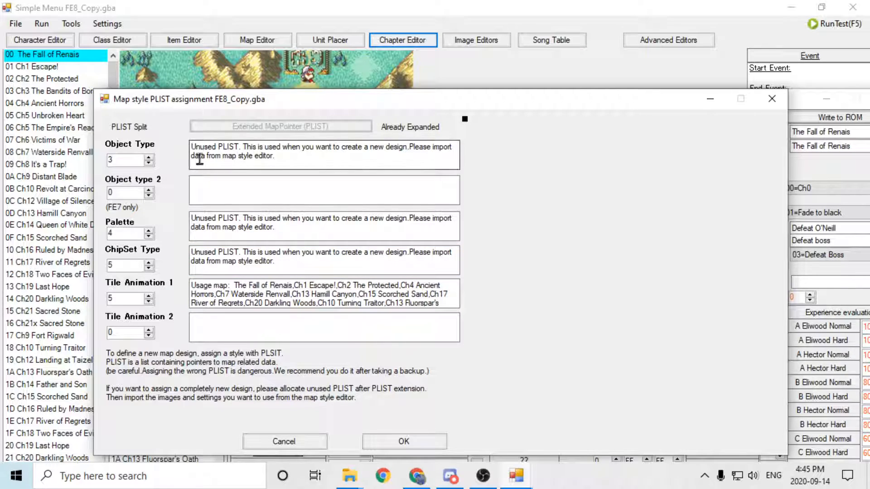
Try Palette PLIST 3, the same number as the Object Type, and restore the Palette to 4.
{"action": "left_click", "coordinate": [131, 234]}
{"action": "scroll", "coordinate": [131, 235], "scroll_direction": "down", "scroll_amount": 1}
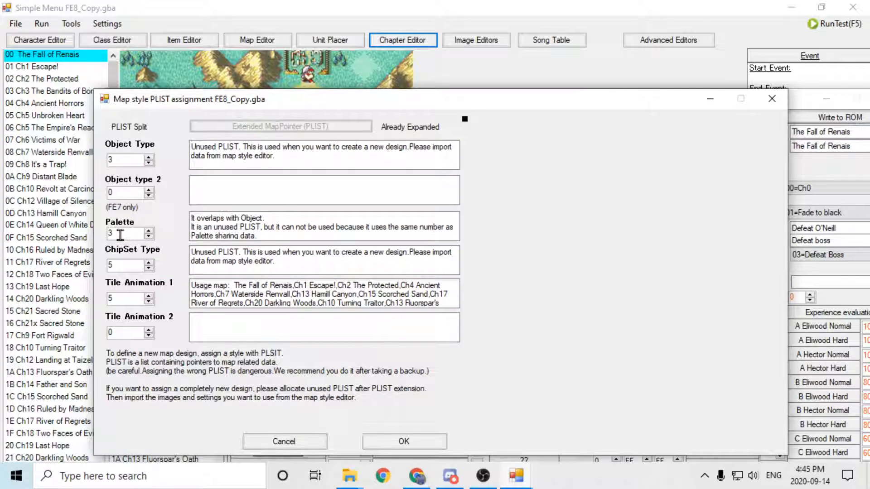
{"action": "left_click", "coordinate": [120, 162]}
{"action": "scroll", "coordinate": [121, 235], "scroll_direction": "up", "scroll_amount": 1}
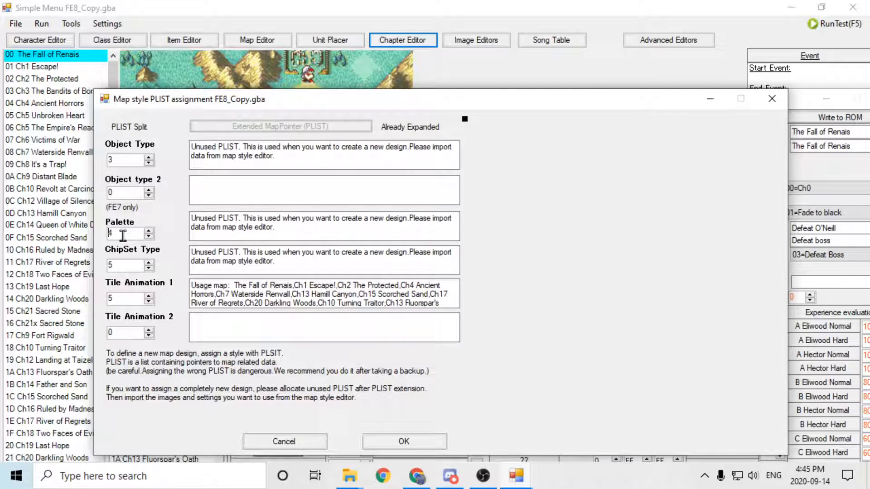
Set Tile Animation 1 to 0 and accept the map style PLIST assignment.
{"action": "left_click_drag", "start_coordinate": [125, 299], "coordinate": [74, 306]}
{"action": "type", "text": "0"}
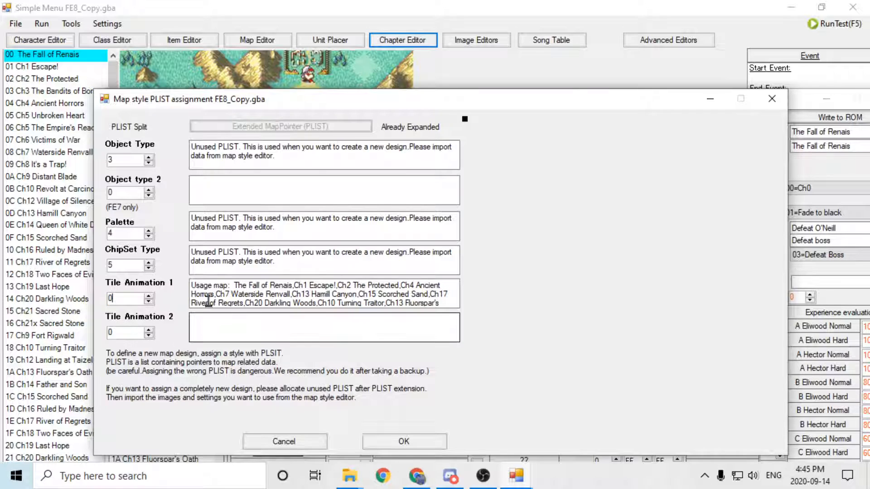
{"action": "left_click", "coordinate": [132, 266]}
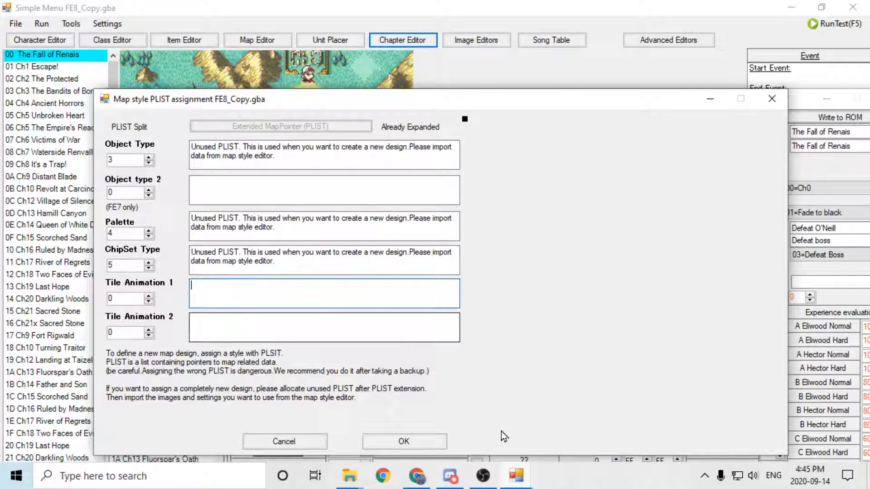
{"action": "left_click", "coordinate": [425, 446]}
Write the PLIST changes for The Fall of Renais to the ROM and close the Chapter Editor.
{"action": "left_click_drag", "start_coordinate": [560, 51], "coordinate": [475, 57]}
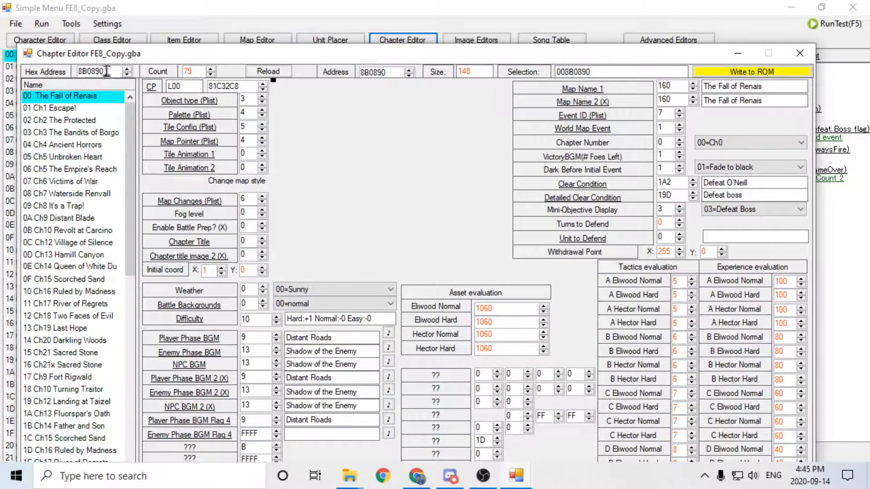
{"action": "left_click", "coordinate": [748, 72]}
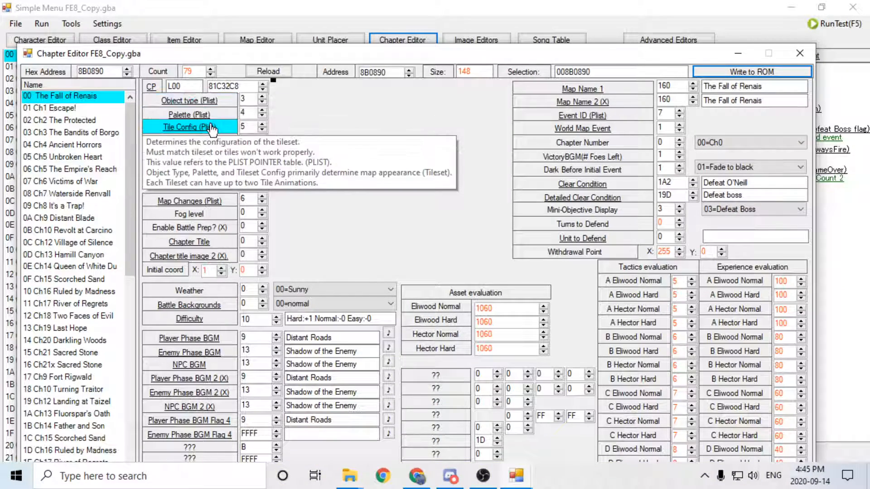
{"action": "left_click", "coordinate": [800, 53]}
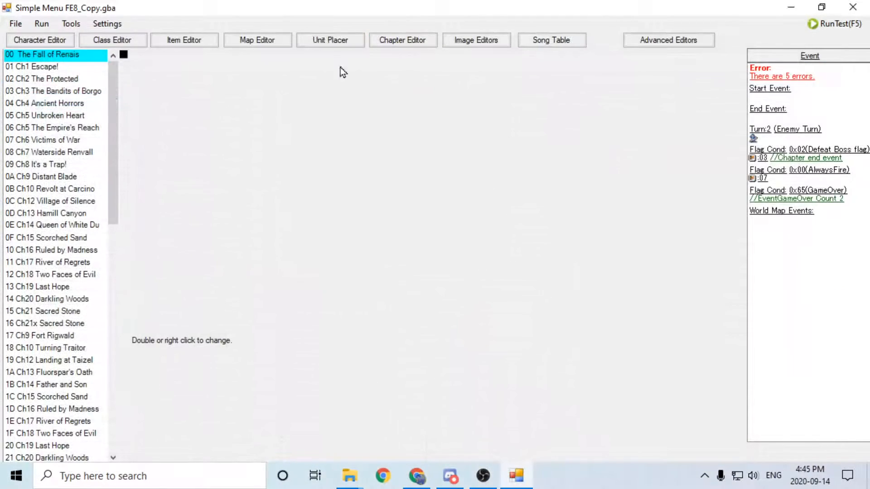
{"action": "left_click", "coordinate": [270, 42]}
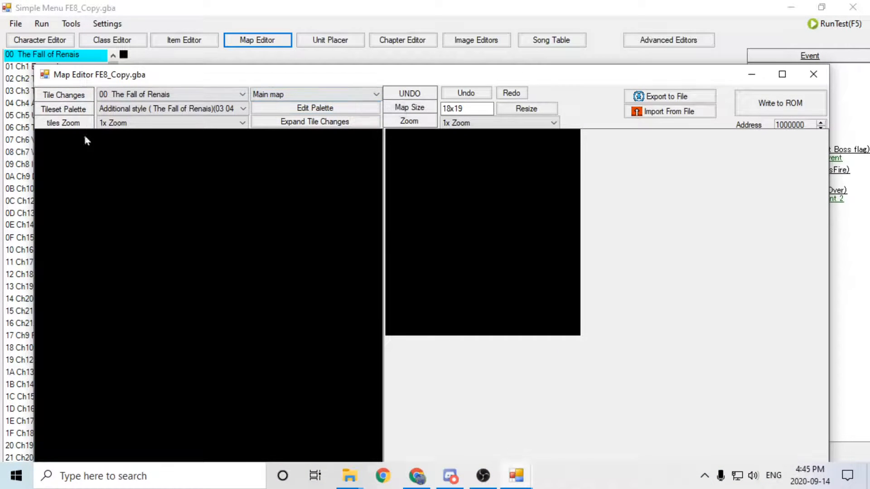
{"action": "left_click", "coordinate": [352, 109]}
{"action": "left_click_drag", "start_coordinate": [357, 44], "coordinate": [387, 121]}
{"action": "left_click", "coordinate": [277, 149]}
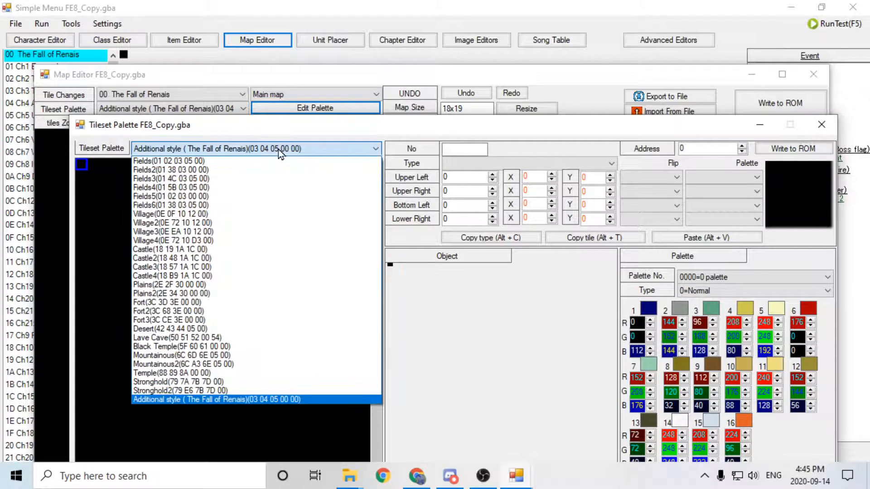
{"action": "left_click", "coordinate": [206, 401]}
{"action": "left_click_drag", "start_coordinate": [489, 126], "coordinate": [500, 68]}
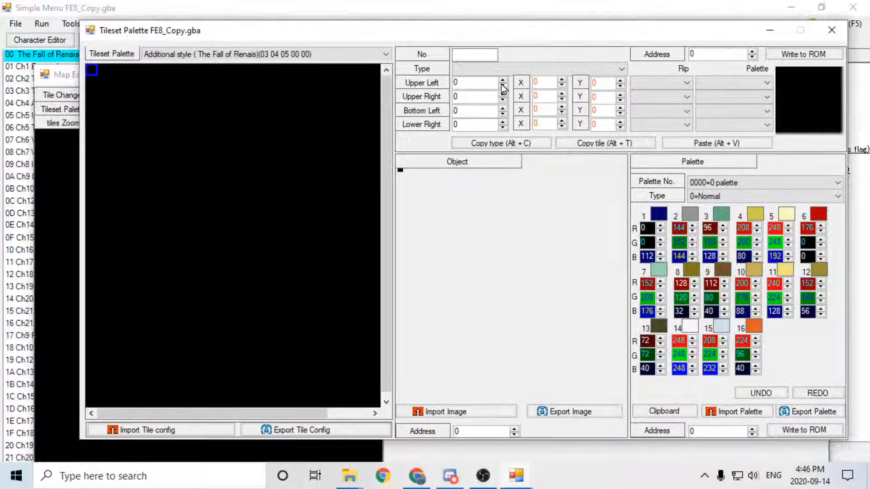
Import Western Isles - Extended - Object Set and Palette.png as the tileset image together with its palette.
{"action": "left_click", "coordinate": [496, 410]}
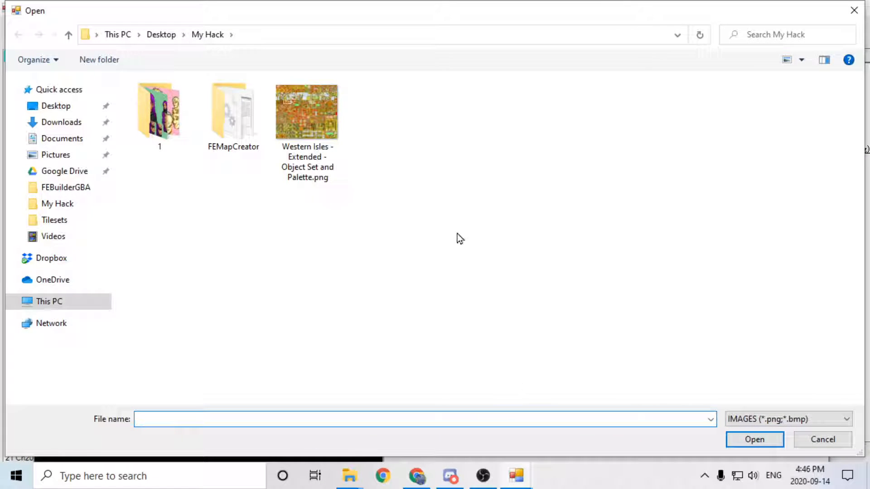
{"action": "left_click", "coordinate": [311, 157]}
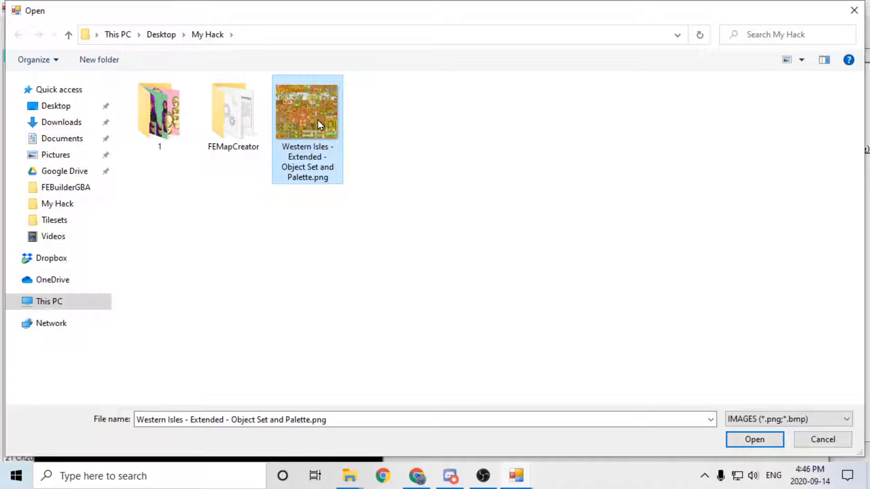
{"action": "double_click", "coordinate": [317, 120]}
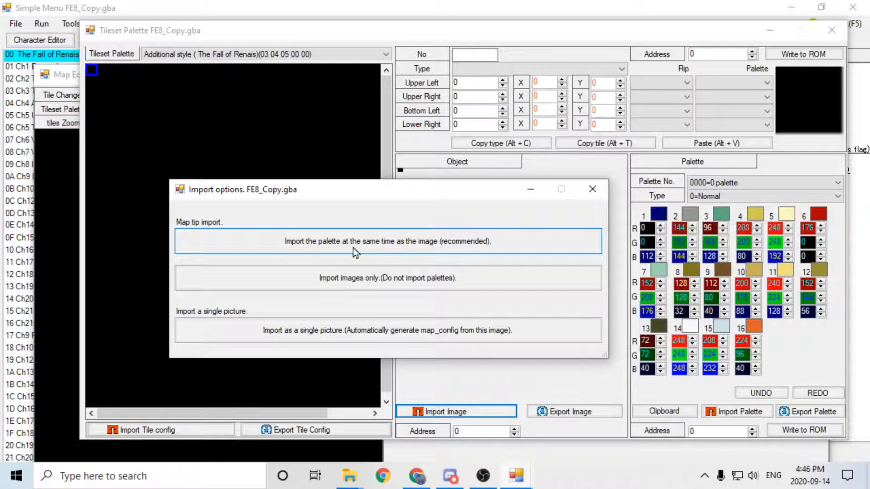
{"action": "left_click", "coordinate": [507, 242]}
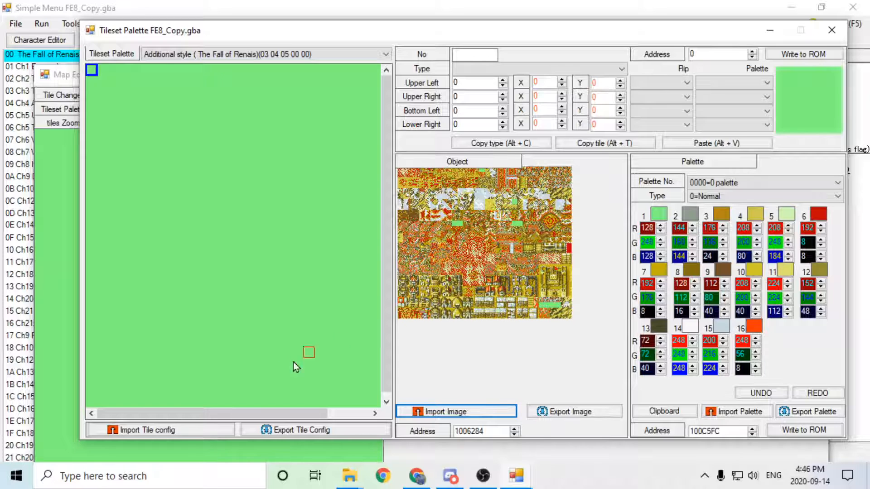
Import the tile configuration Western Isles - Extended - Config.mapchip_config, and close the tileset and map editors.
{"action": "left_click", "coordinate": [145, 431]}
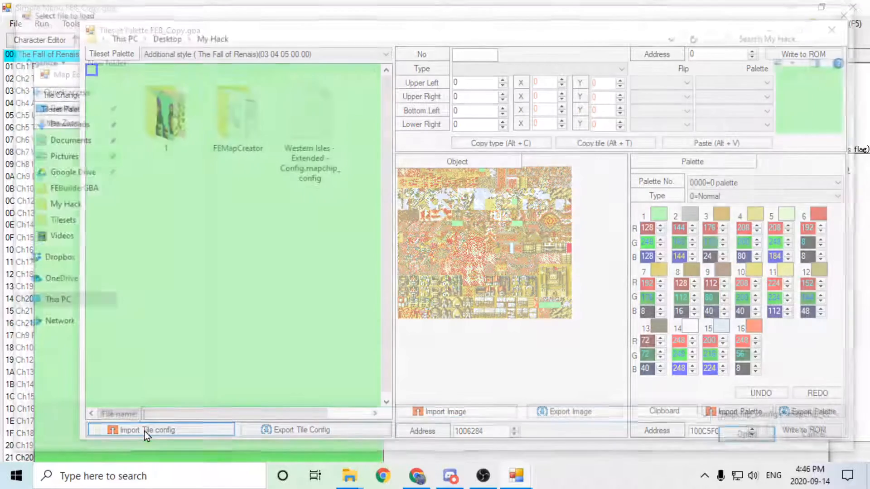
{"action": "left_click_drag", "start_coordinate": [426, 21], "coordinate": [471, 1]}
{"action": "left_click", "coordinate": [326, 150]}
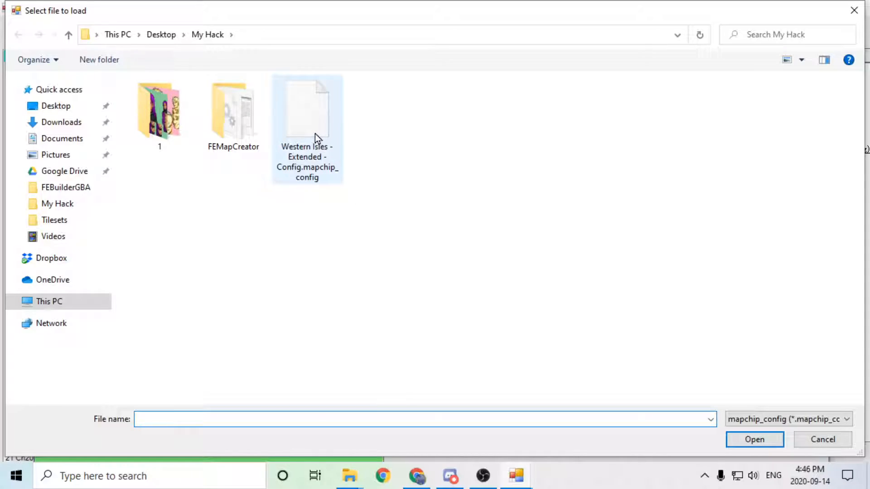
{"action": "double_click", "coordinate": [315, 137]}
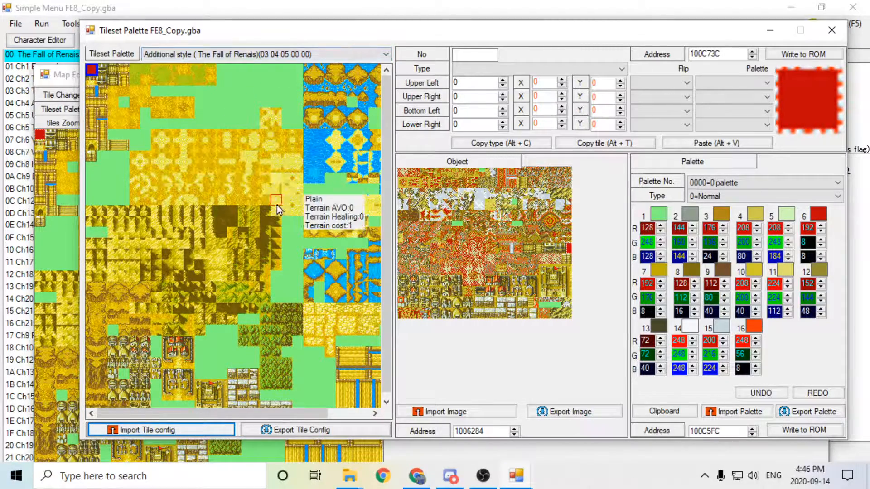
{"action": "left_click", "coordinate": [831, 30]}
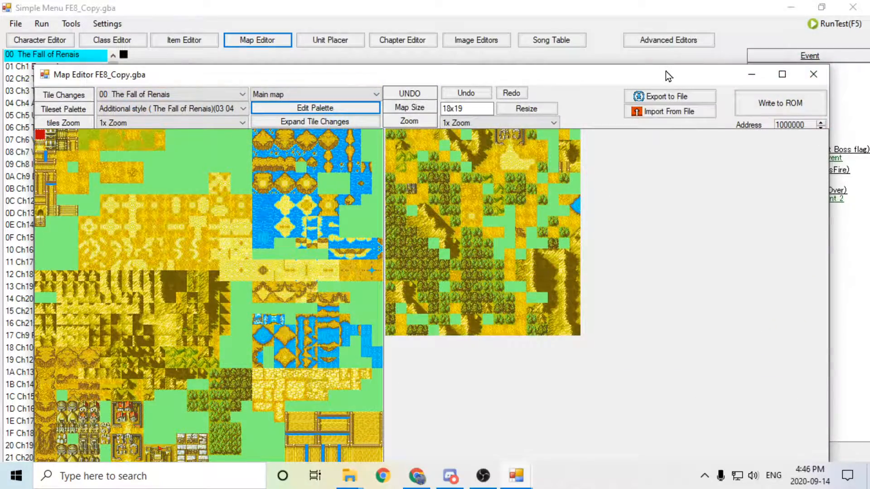
{"action": "left_click", "coordinate": [819, 76]}
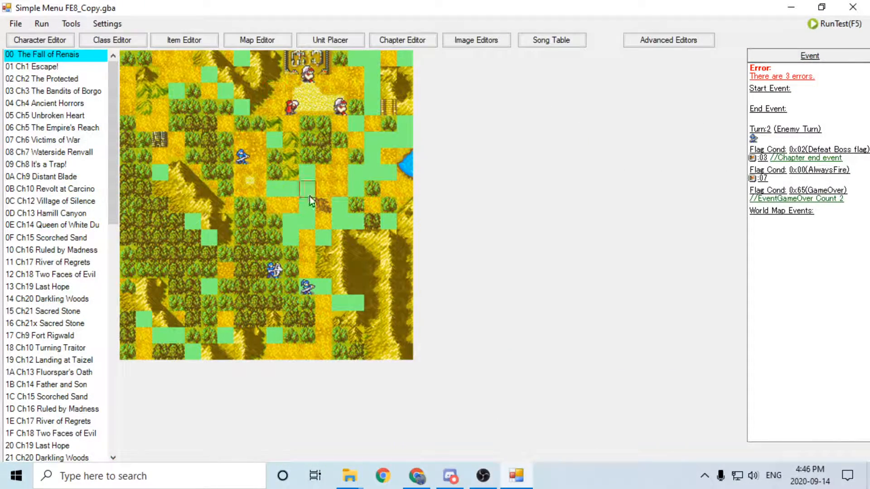
Import the Western Isles example map file into The Fall of Renais in the Map Editor and write it to the ROM.
{"action": "left_click", "coordinate": [270, 43]}
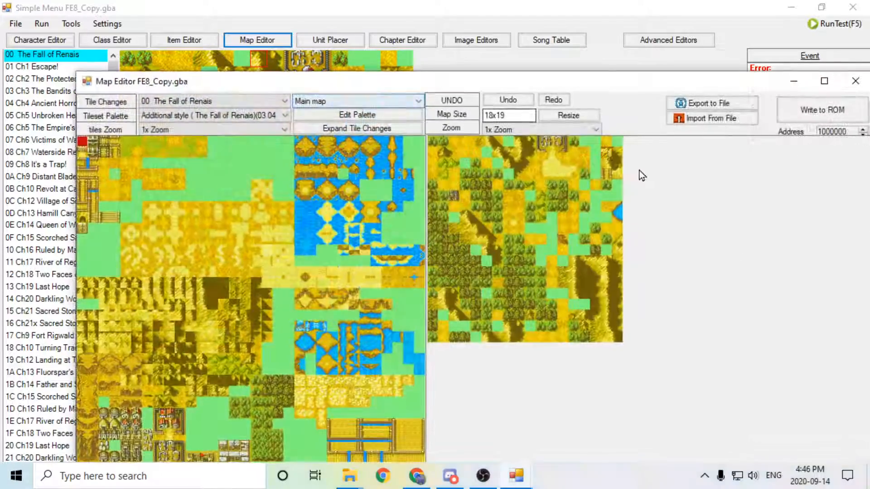
{"action": "left_click_drag", "start_coordinate": [594, 80], "coordinate": [566, 55]}
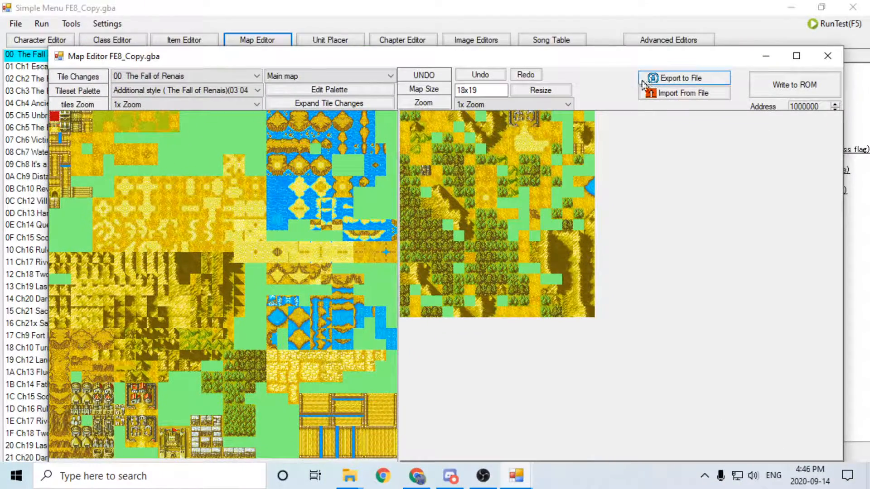
{"action": "left_click", "coordinate": [664, 98]}
{"action": "double_click", "coordinate": [306, 124]}
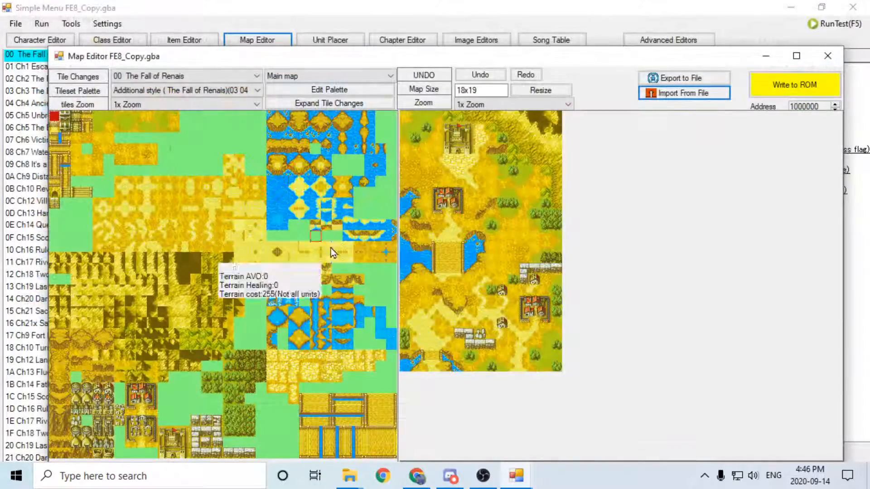
{"action": "left_click_drag", "start_coordinate": [585, 51], "coordinate": [585, 40]}
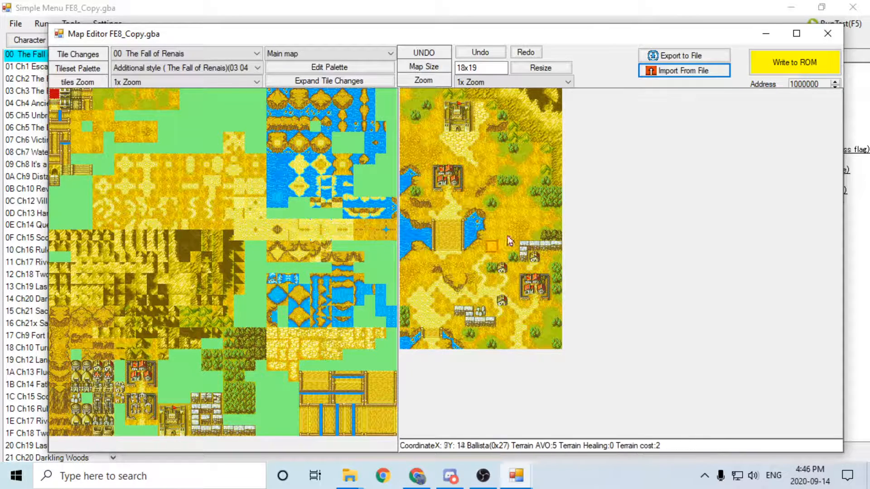
{"action": "left_click", "coordinate": [792, 63]}
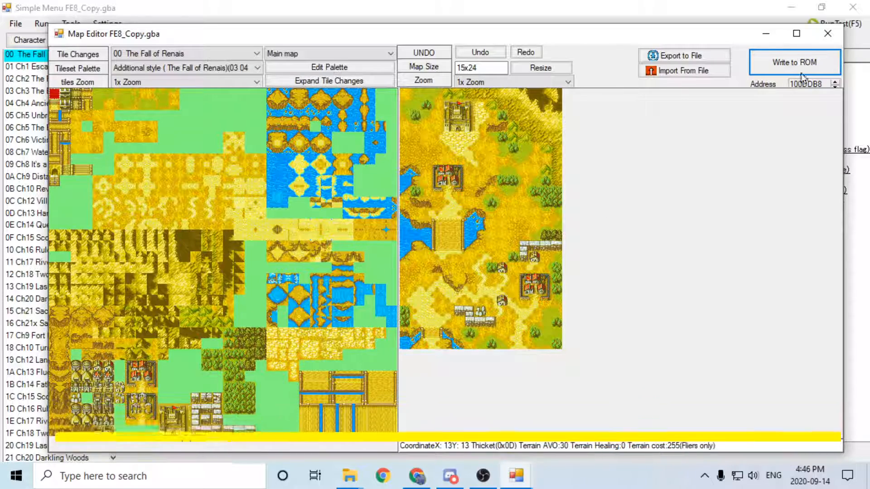
{"action": "left_click", "coordinate": [827, 33]}
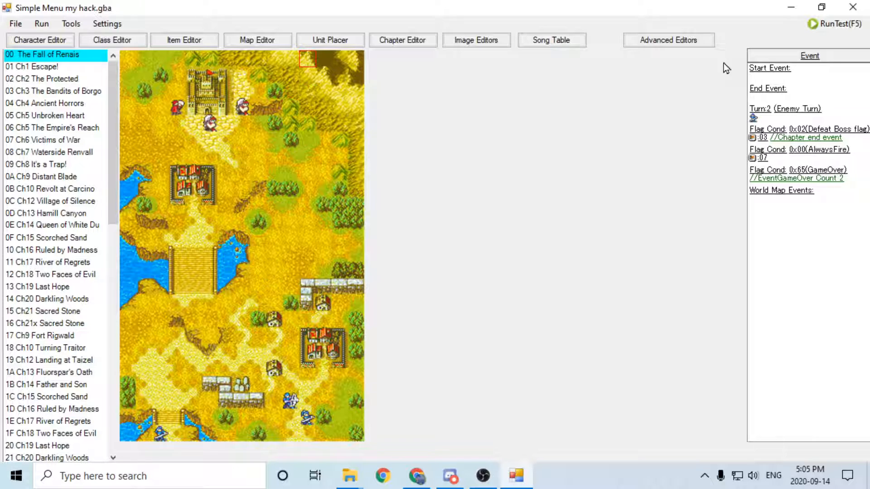
Accept The Fall of Renais map style assignment in my hack.gba with Tile Animation 1 at 5 and write it to the ROM.
{"action": "left_click", "coordinate": [418, 40]}
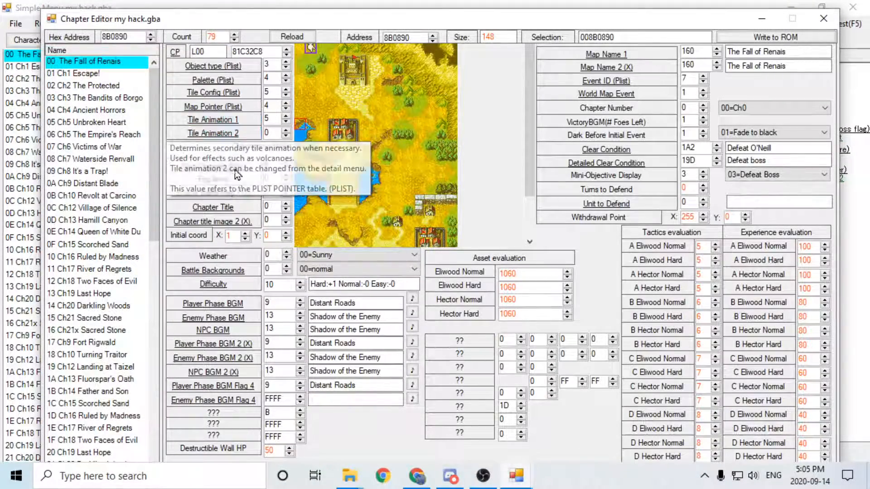
{"action": "left_click", "coordinate": [257, 147]}
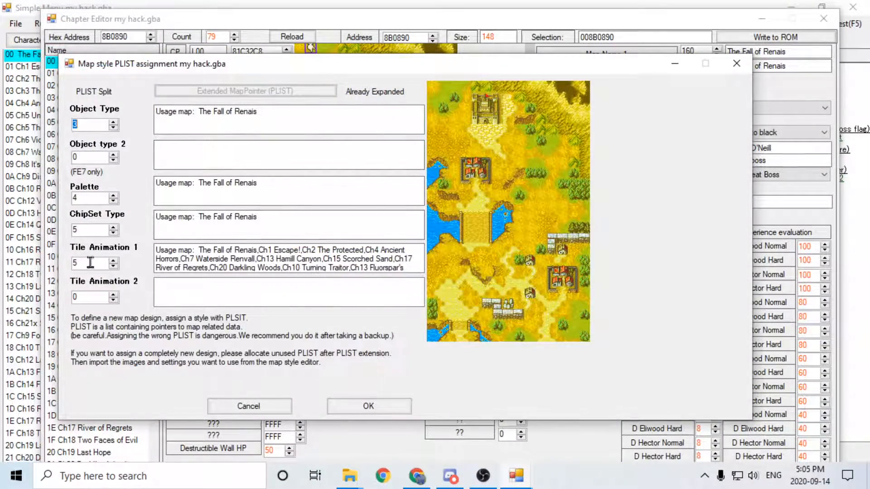
{"action": "left_click", "coordinate": [368, 406]}
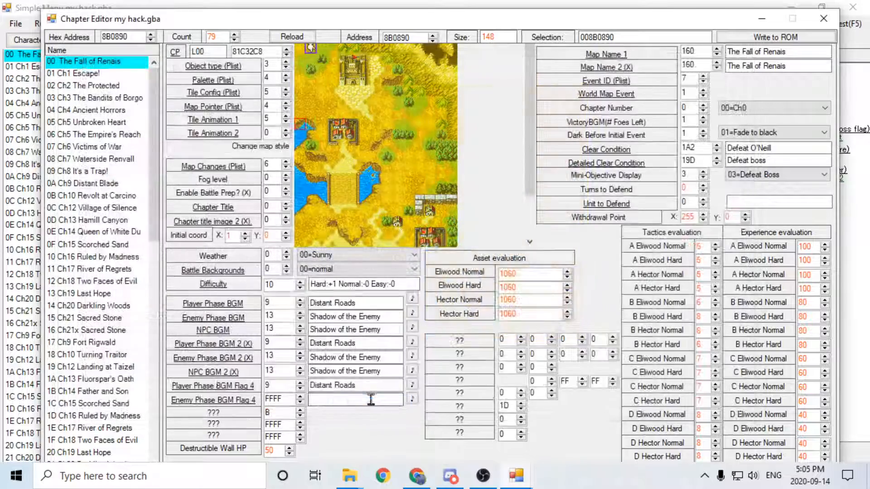
{"action": "left_click", "coordinate": [800, 39]}
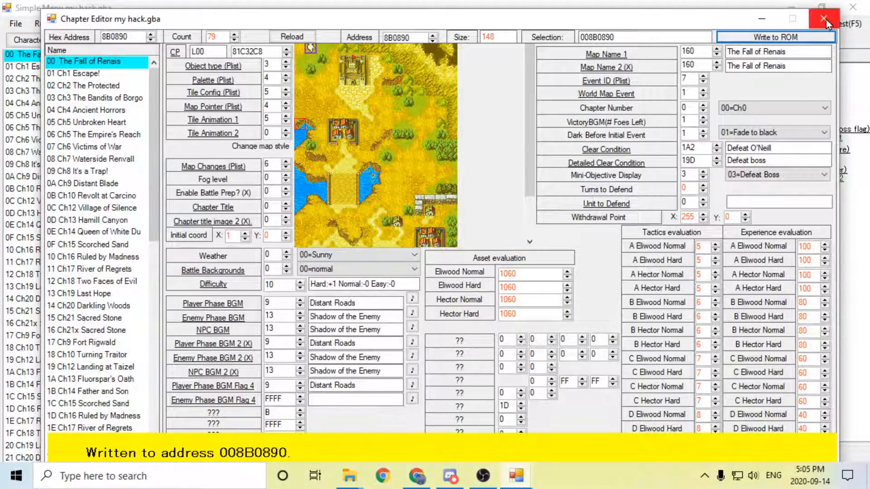
{"action": "left_click", "coordinate": [825, 19]}
Test-run the hack in the mGBA emulator and proceed past the title screen to the chapter map.
{"action": "key", "text": "F5"}
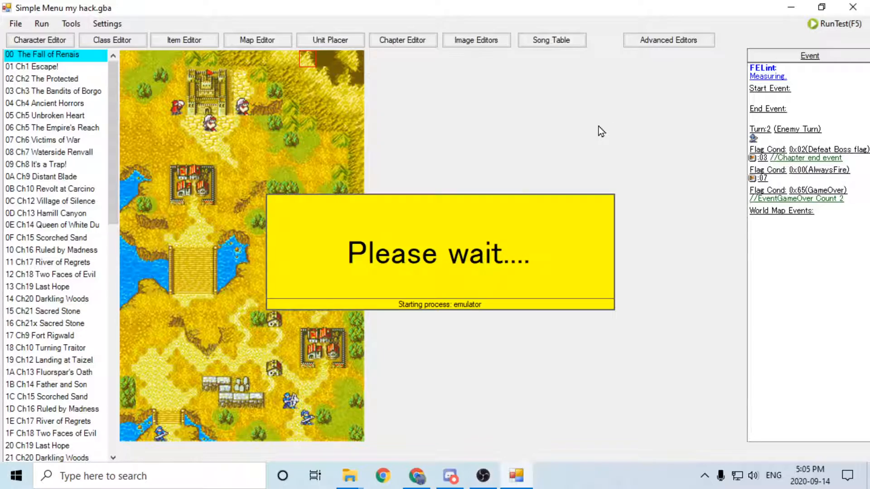
{"action": "key", "text": "Return"}
{"action": "key", "text": "Return"}
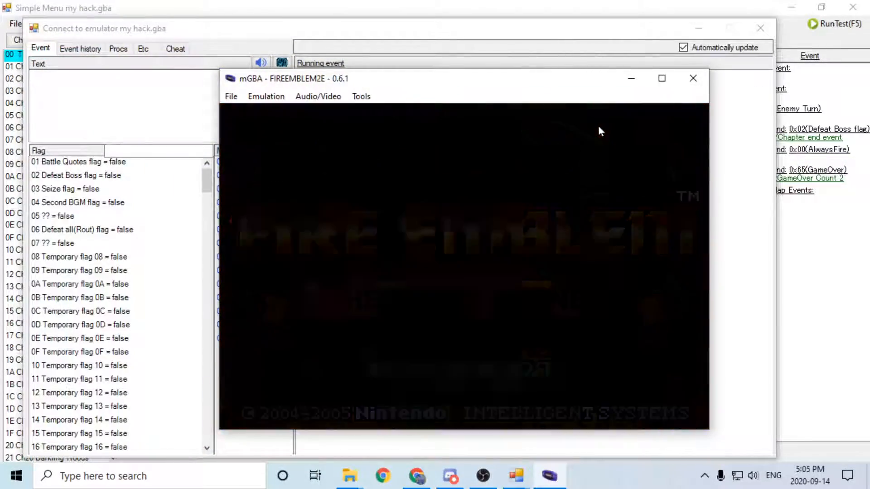
{"action": "key", "text": "Return"}
{"action": "key", "text": "Return"}
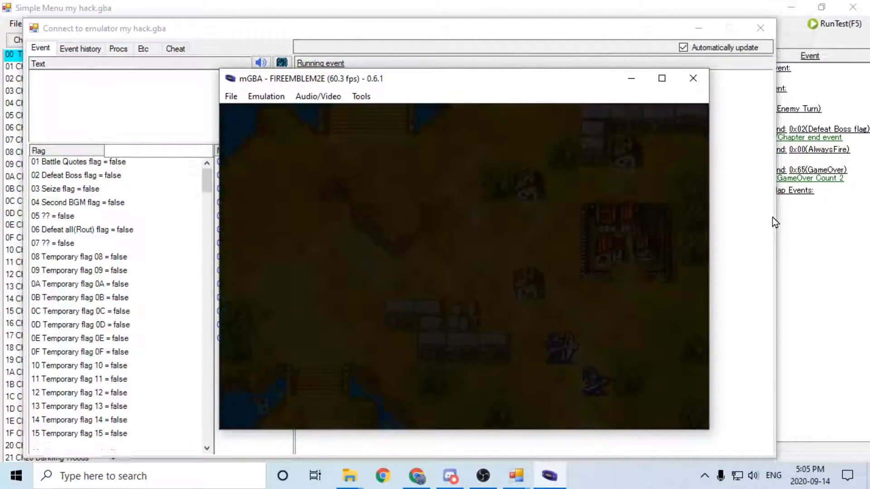
Move the map cursor over the sea, castle and mountain areas to examine the new tileset's terrain and water animation in game.
{"action": "key", "text": "Left"}
{"action": "key", "text": "Left"}
{"action": "key", "text": "Left"}
{"action": "key", "text": "Left"}
{"action": "key", "text": "Left"}
{"action": "key", "text": "Up"}
{"action": "key", "text": "Up"}
{"action": "key", "text": "Up"}
{"action": "key", "text": "Up"}
{"action": "key", "text": "Up"}
{"action": "key", "text": "Up"}
{"action": "key", "text": "Up"}
{"action": "key", "text": "Up"}
{"action": "key", "text": "Up"}
{"action": "key", "text": "Up"}
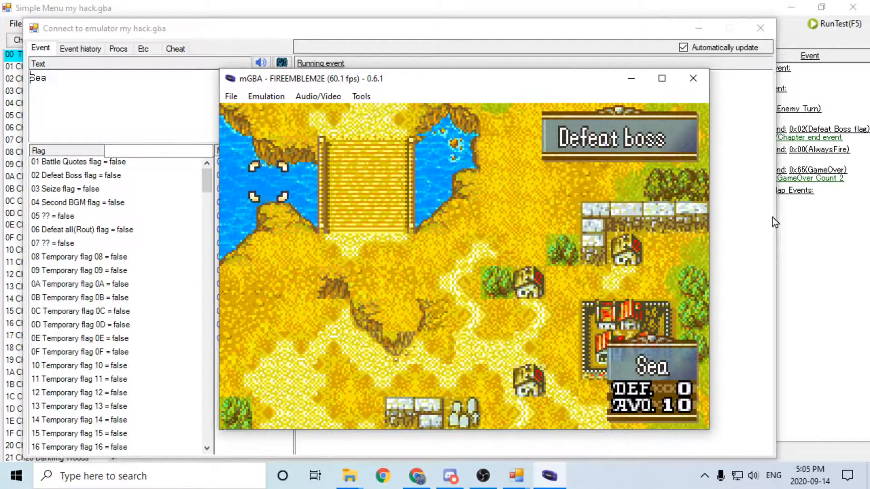
{"action": "key", "text": "Right"}
{"action": "key", "text": "Right"}
{"action": "key", "text": "Right"}
{"action": "key", "text": "Right"}
{"action": "key", "text": "Right"}
{"action": "key", "text": "Right"}
{"action": "key", "text": "Right"}
{"action": "key", "text": "Up"}
{"action": "key", "text": "Up"}
{"action": "key", "text": "Up"}
{"action": "key", "text": "Up"}
{"action": "key", "text": "Up"}
{"action": "key", "text": "Up"}
{"action": "key", "text": "Up"}
{"action": "key", "text": "Up"}
{"action": "key", "text": "Up"}
{"action": "key", "text": "Up"}
{"action": "key", "text": "Up"}
{"action": "key", "text": "Up"}
{"action": "key", "text": "Left"}
{"action": "key", "text": "Right"}
{"action": "key", "text": "Right"}
{"action": "key", "text": "Right"}
{"action": "key", "text": "Right"}
{"action": "key", "text": "Right"}
{"action": "key", "text": "Right"}
{"action": "key", "text": "Right"}
{"action": "key", "text": "Down"}
{"action": "key", "text": "Down"}
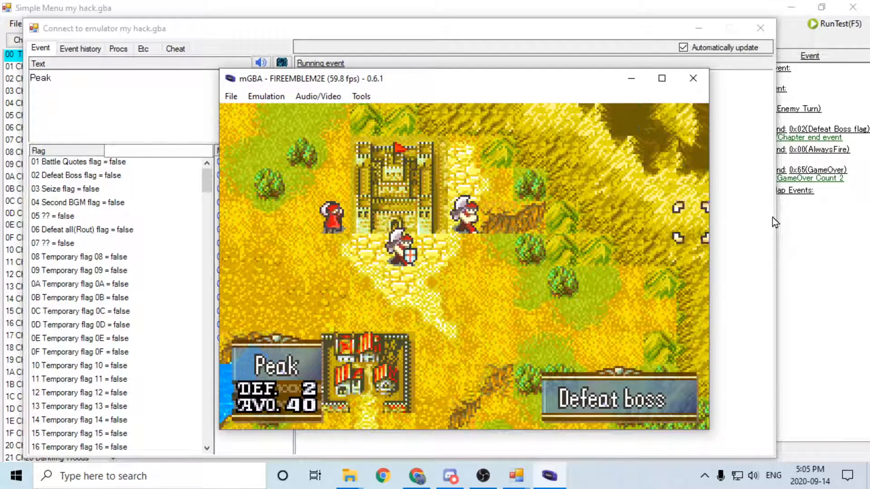